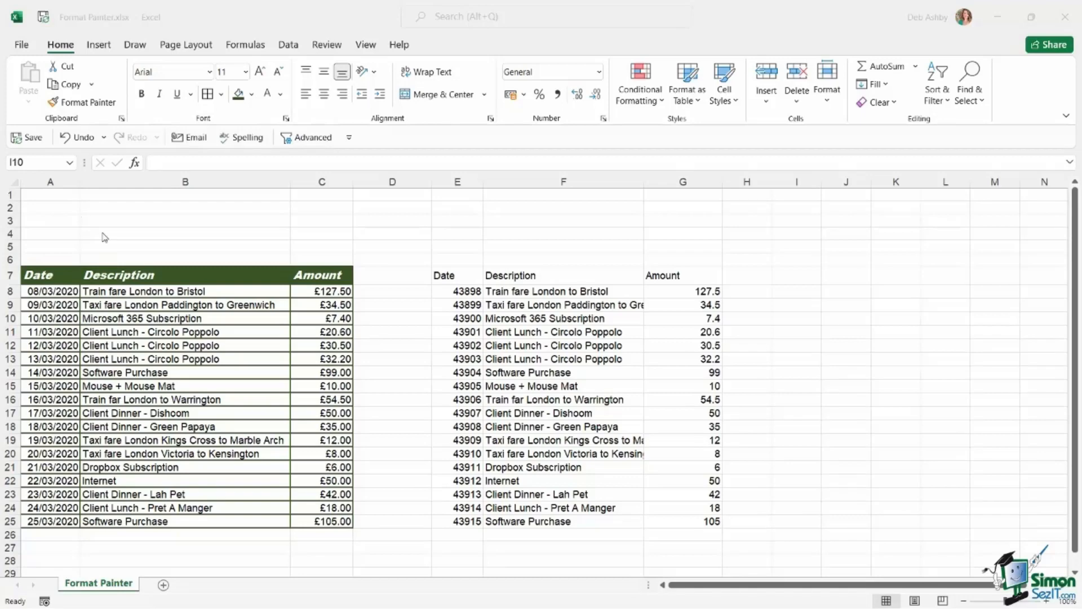
Compare the formatting of the header cells A7:C7 with the headers in E7:G7, checking the font choices.
left_click(111, 293)
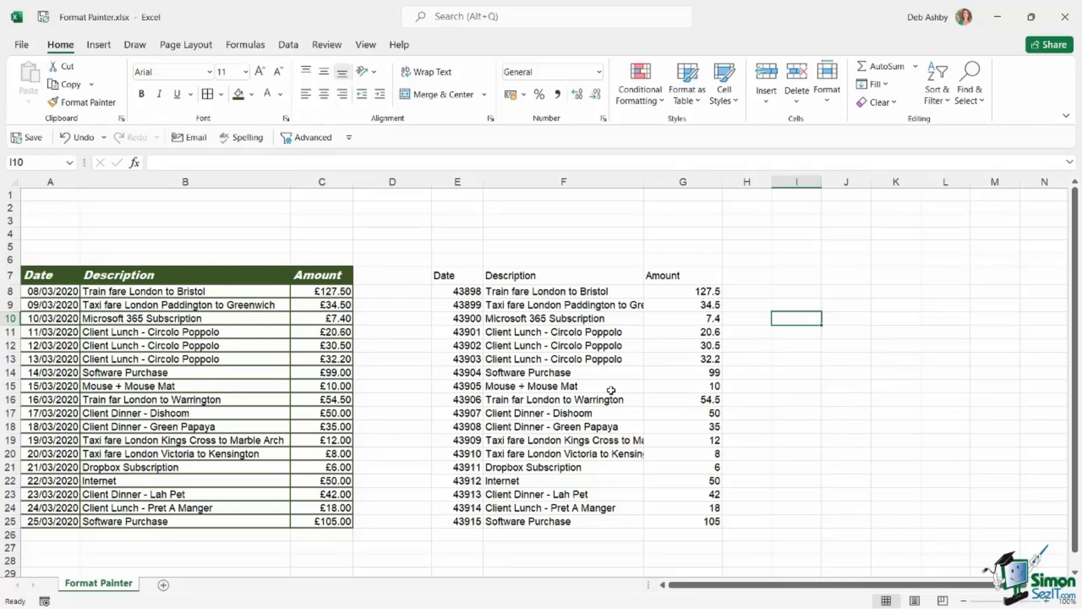
left_click(555, 332)
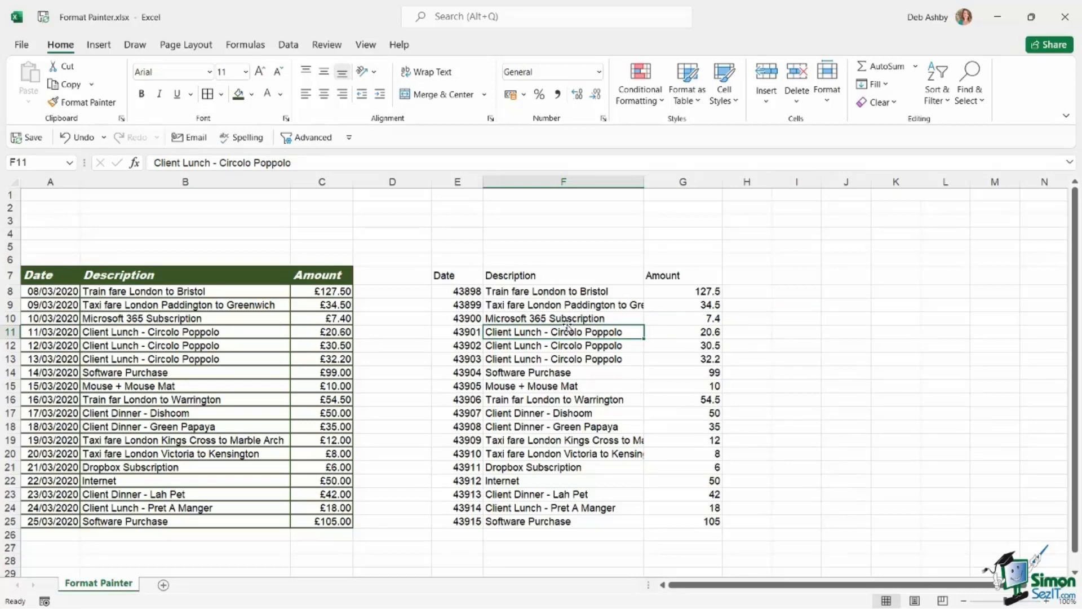
left_click_drag(445, 275, 712, 276)
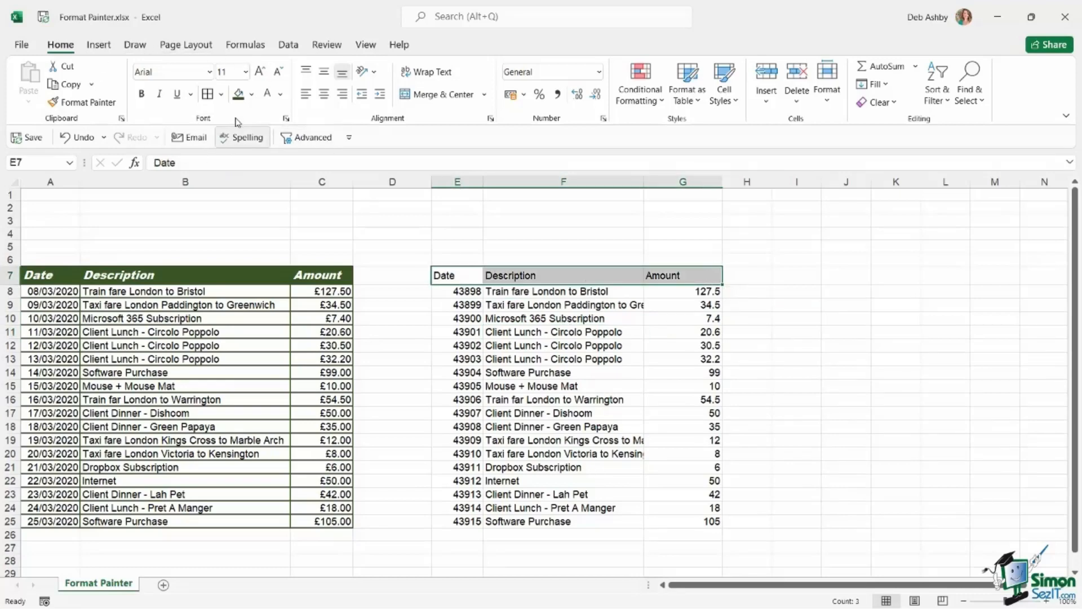
left_click(211, 71)
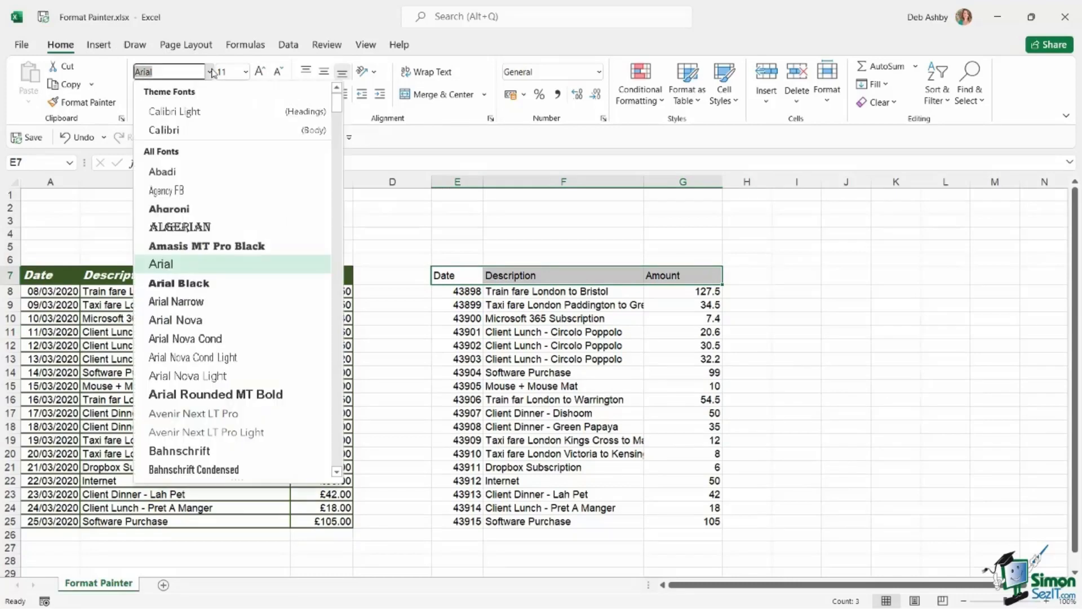
left_click(277, 24)
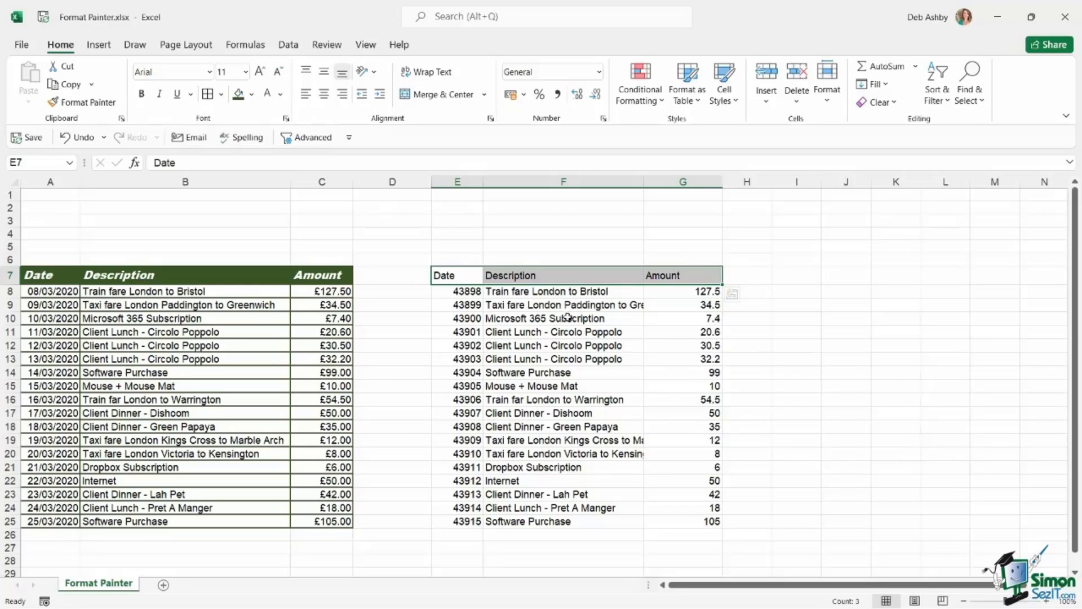
left_click(126, 277)
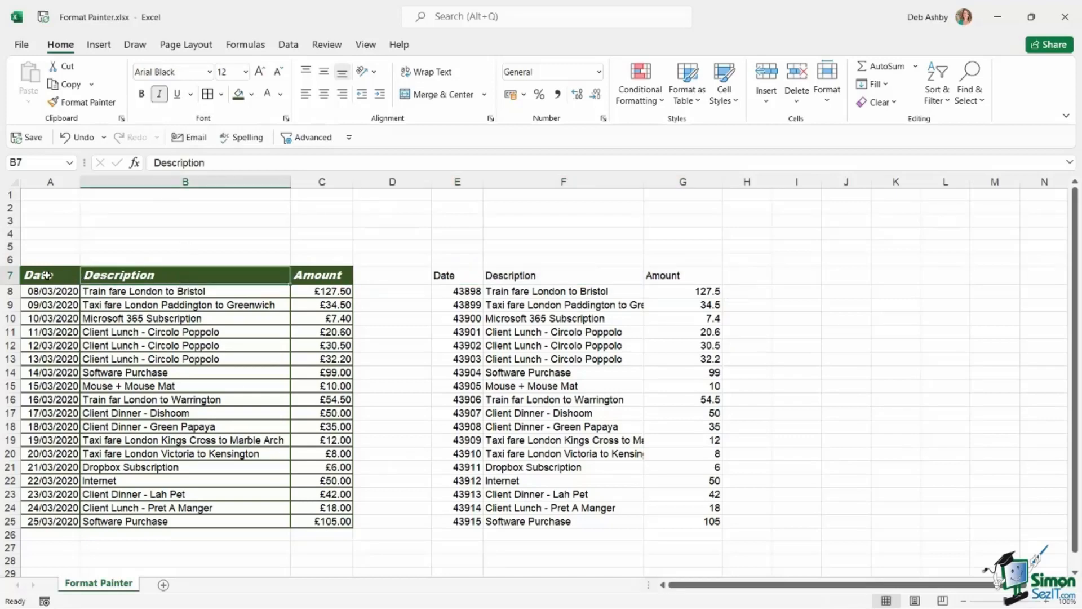
left_click_drag(48, 276, 312, 277)
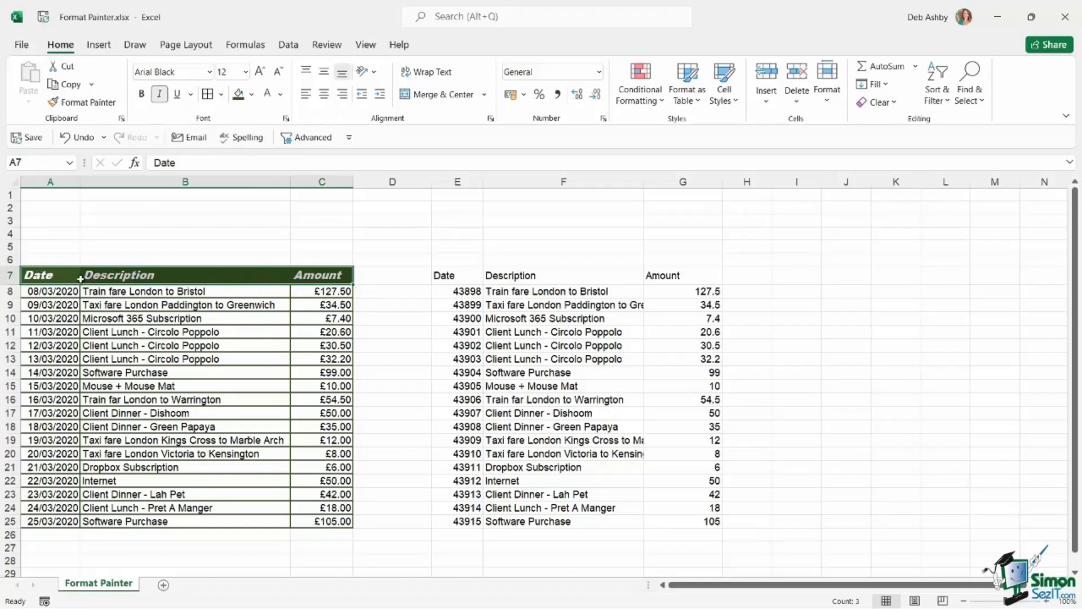
left_click(471, 277)
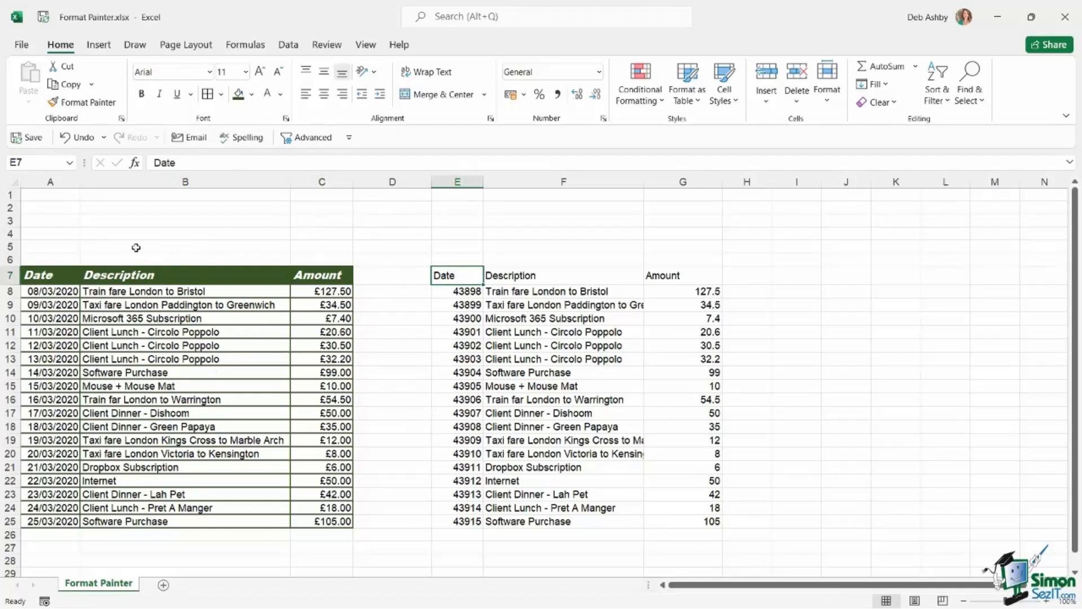
left_click(174, 275)
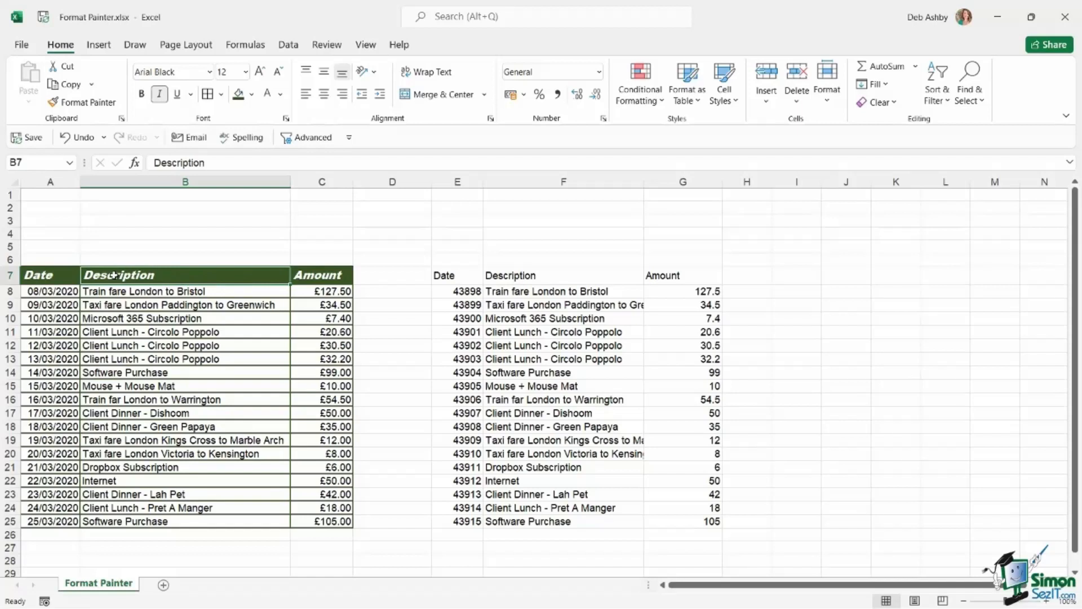
left_click(450, 275)
left_click_drag(450, 275, 682, 275)
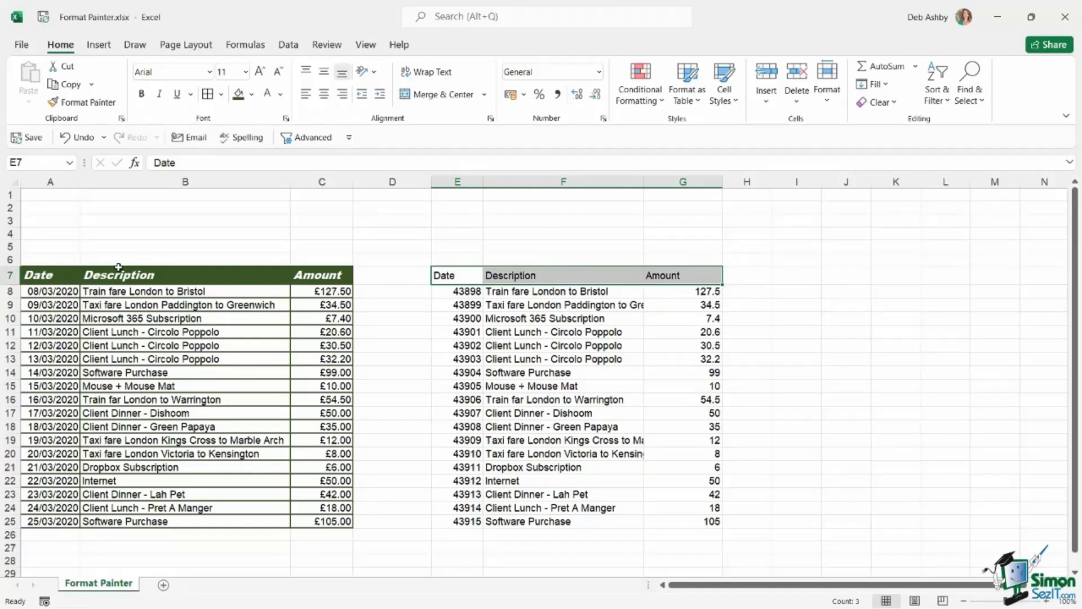
left_click_drag(37, 277, 316, 276)
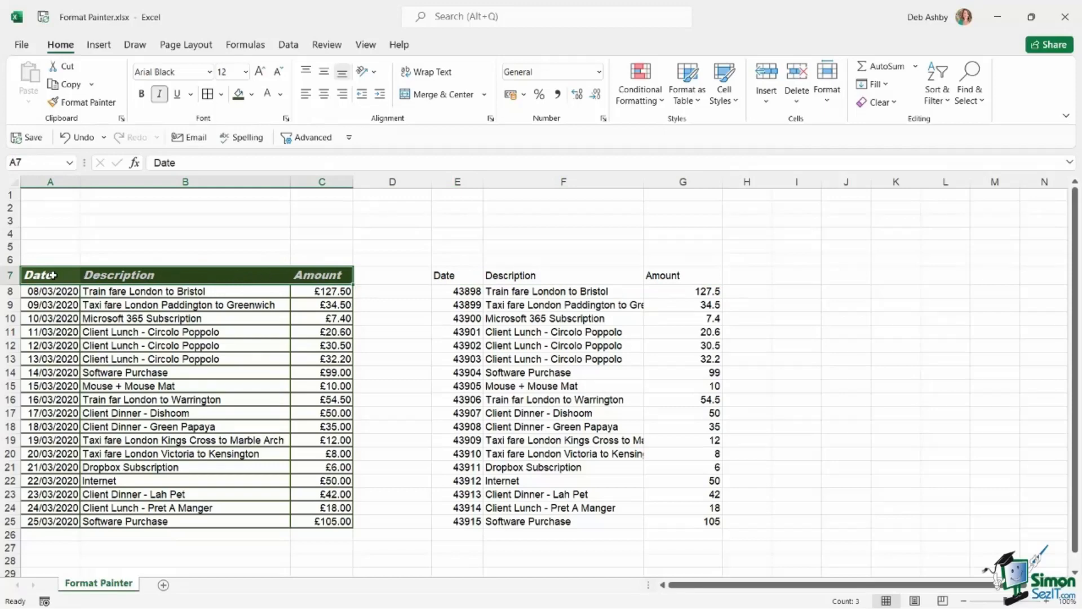
Copy the formatting of header cell B7 onto the headers in E7:G7 with Format Painter.
left_click(205, 275)
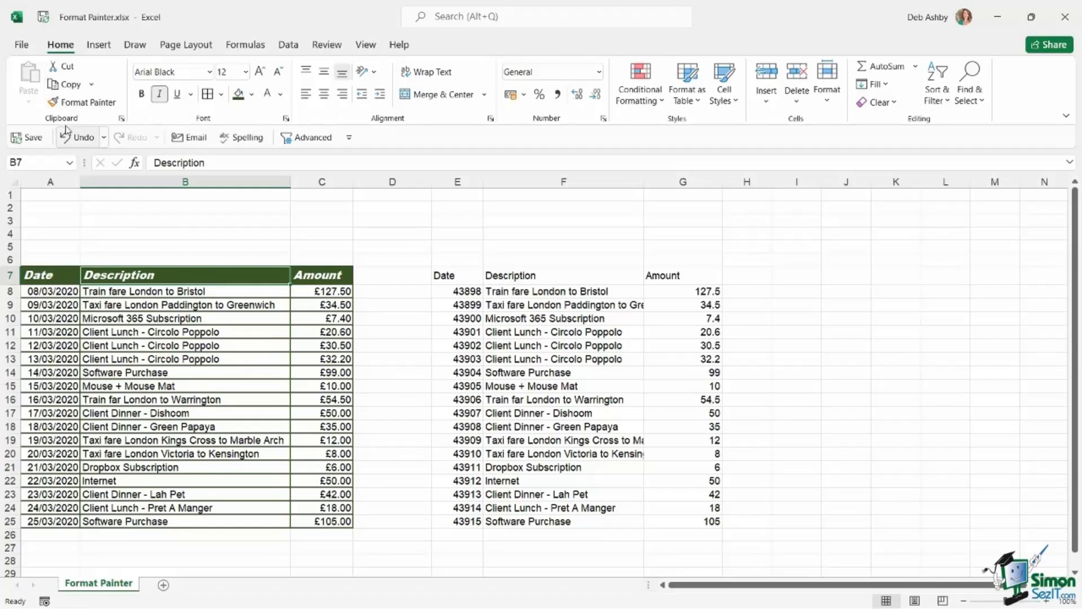
left_click(94, 106)
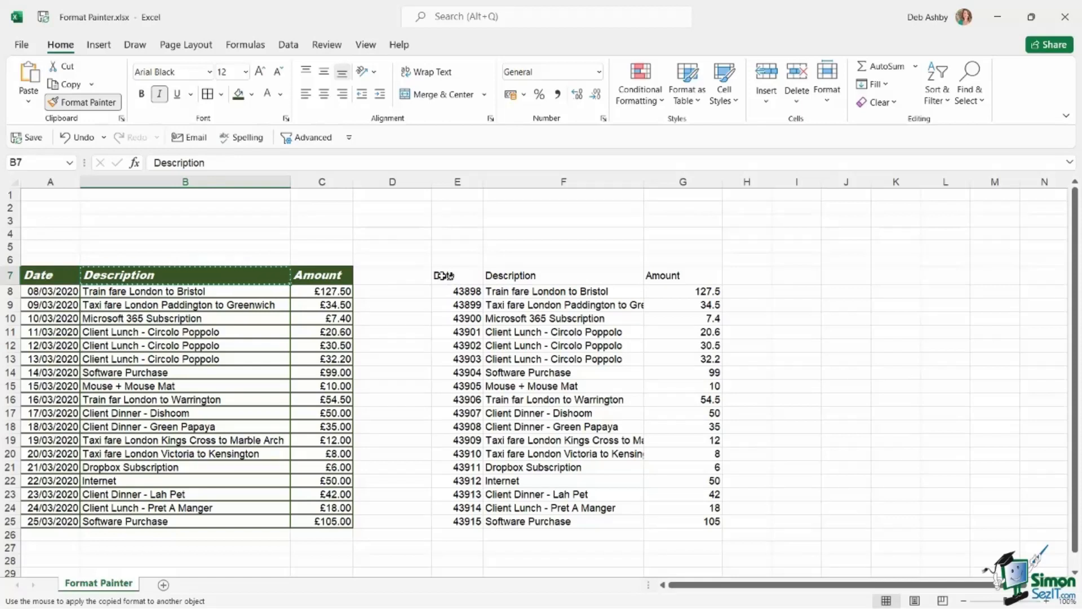
left_click_drag(444, 275, 676, 280)
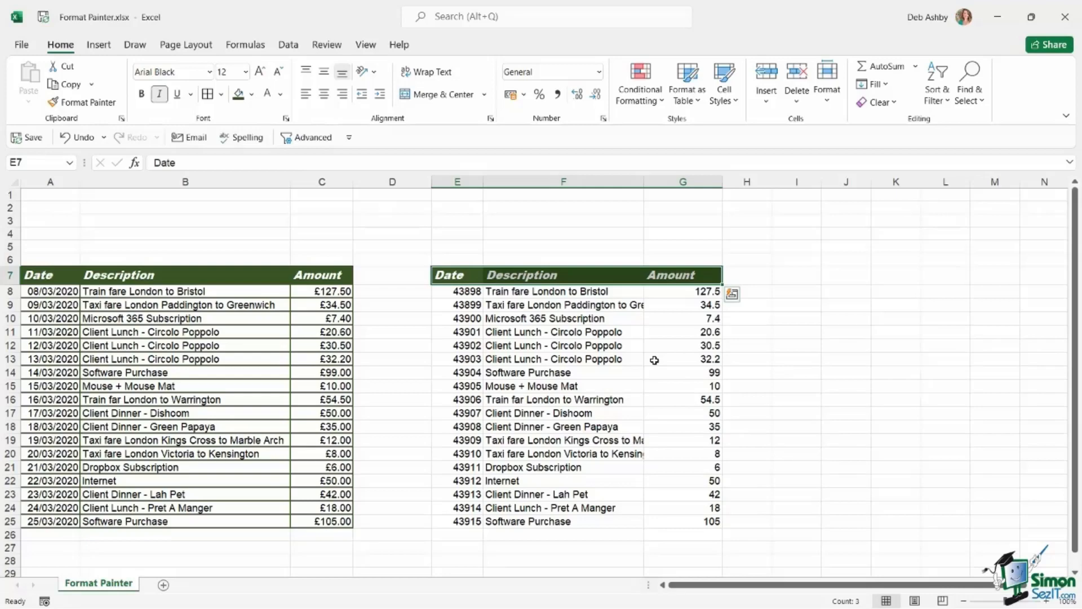
left_click(679, 345)
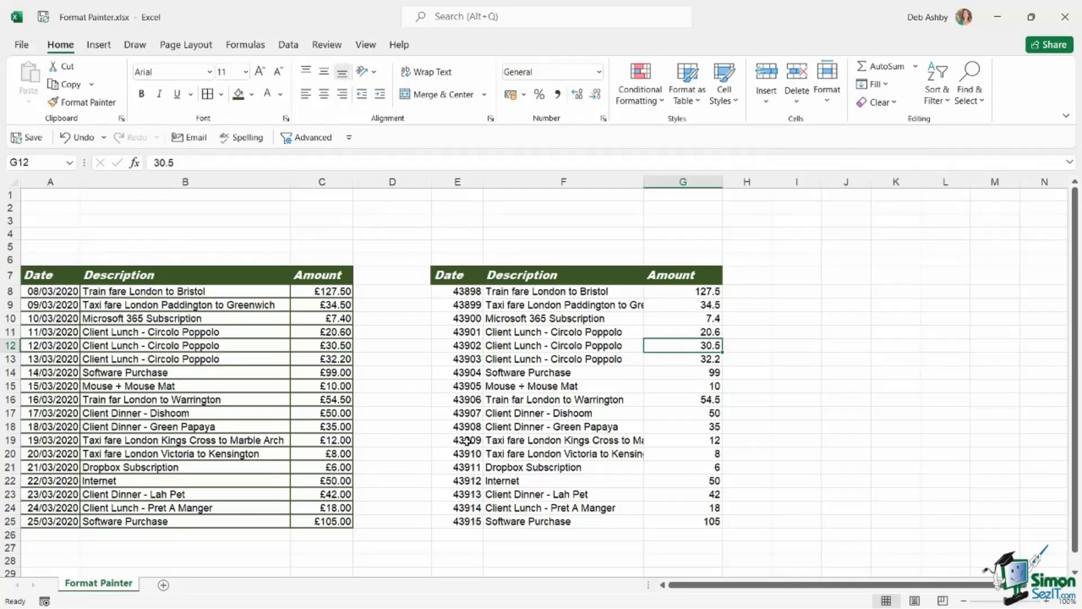
Make the 09/03/2020 taxi fare row in A9:C9 bold.
left_click_drag(45, 305, 314, 307)
key("ctrl+b")
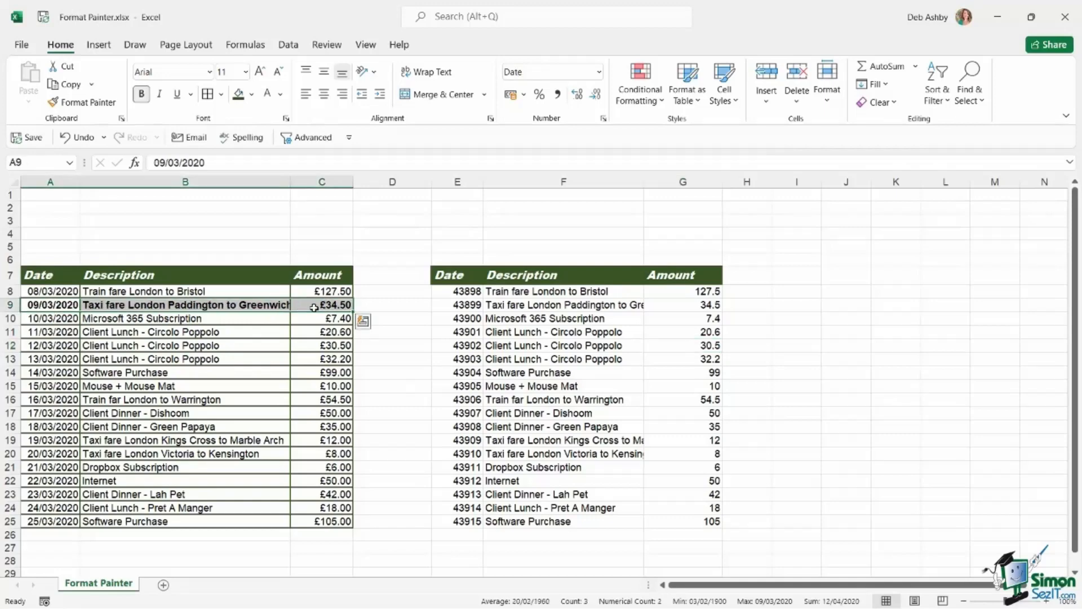
left_click(248, 346)
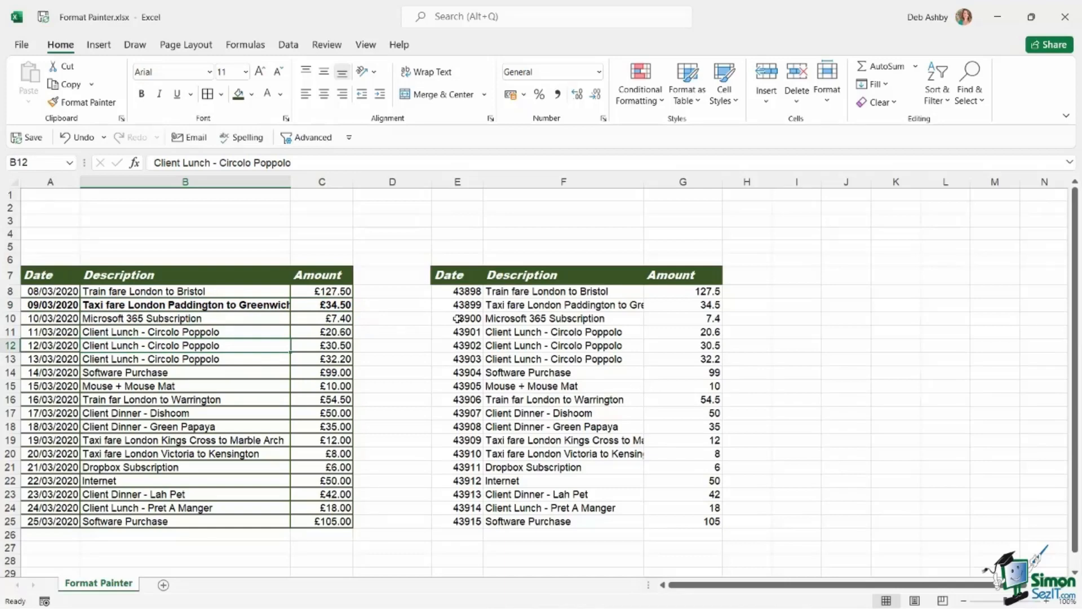
left_click_drag(458, 318, 711, 345)
left_click(533, 361)
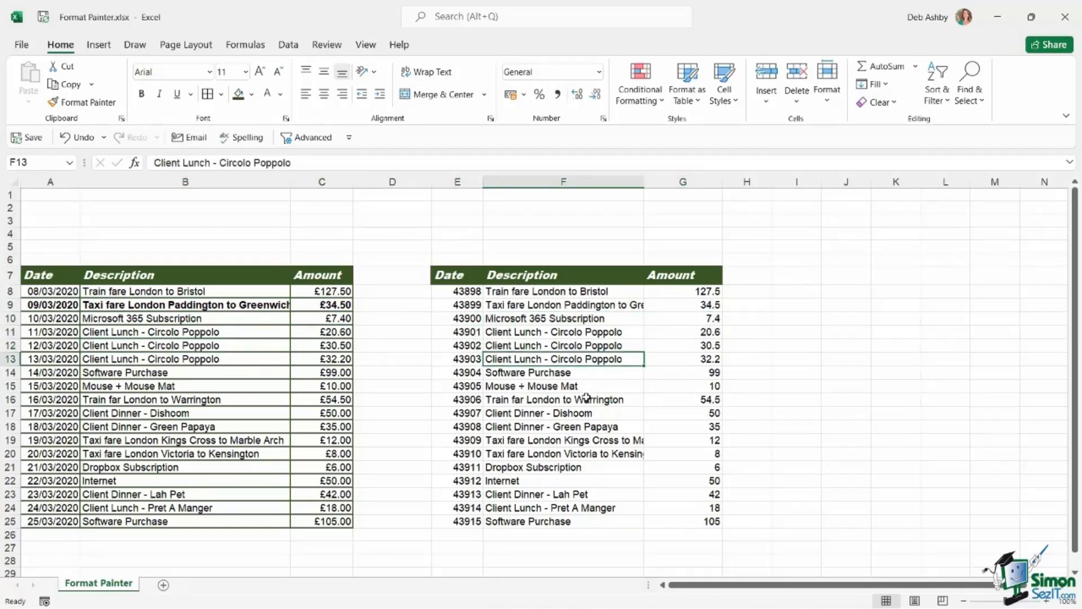
left_click(581, 411)
left_click(563, 454)
left_click(558, 361)
Paint the bold formatting of B9 onto E9:G9, E12:G12, E18:G18 and E21:G21 with a locked Format Painter, and turn it off.
left_click_drag(39, 304, 325, 305)
left_click(257, 306)
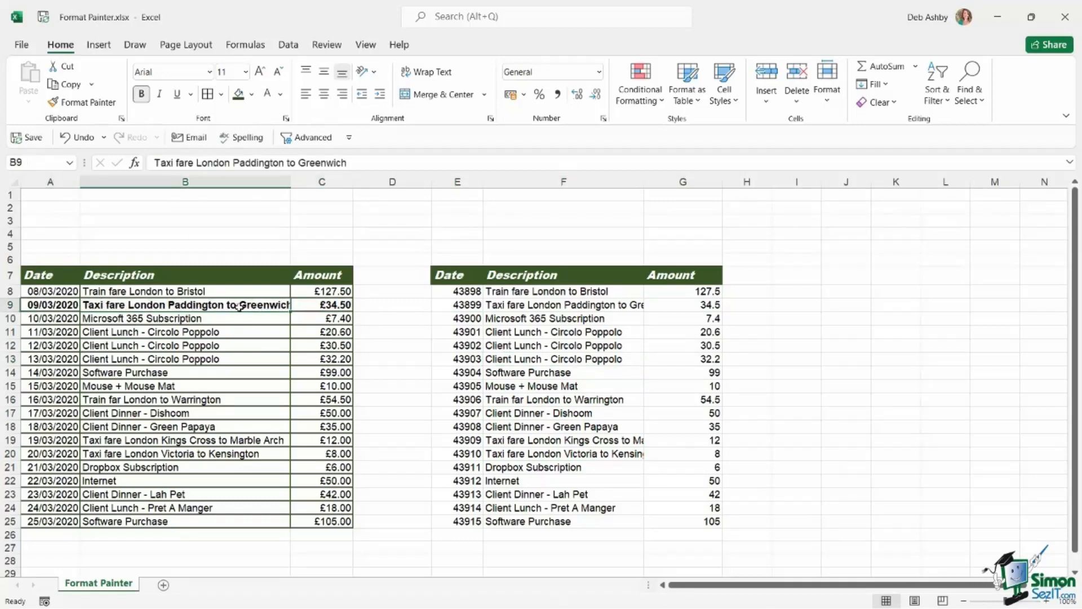
left_click_drag(48, 306, 324, 305)
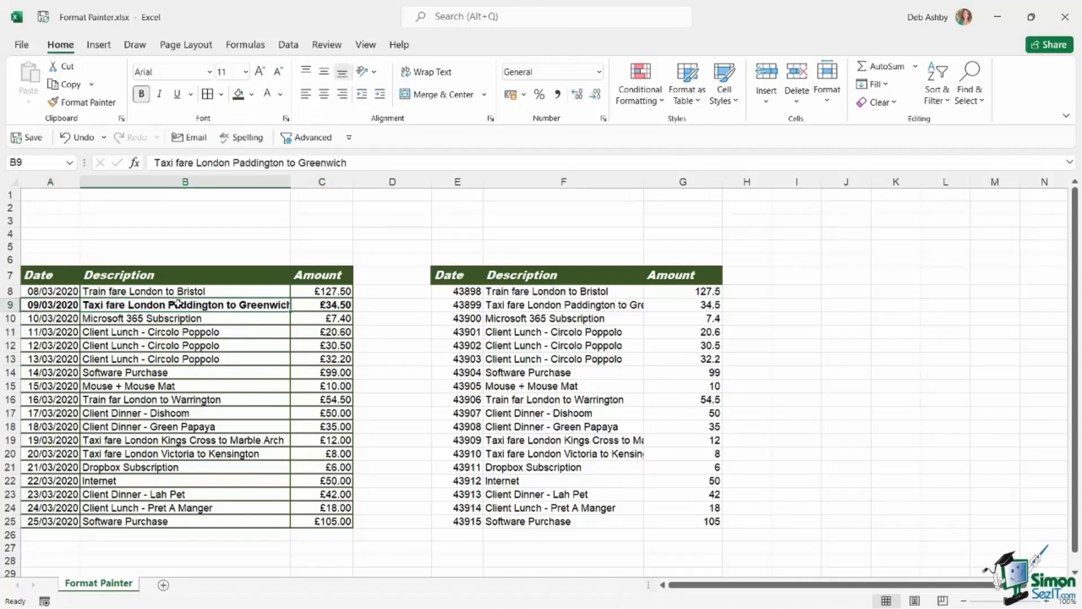
left_click(103, 109)
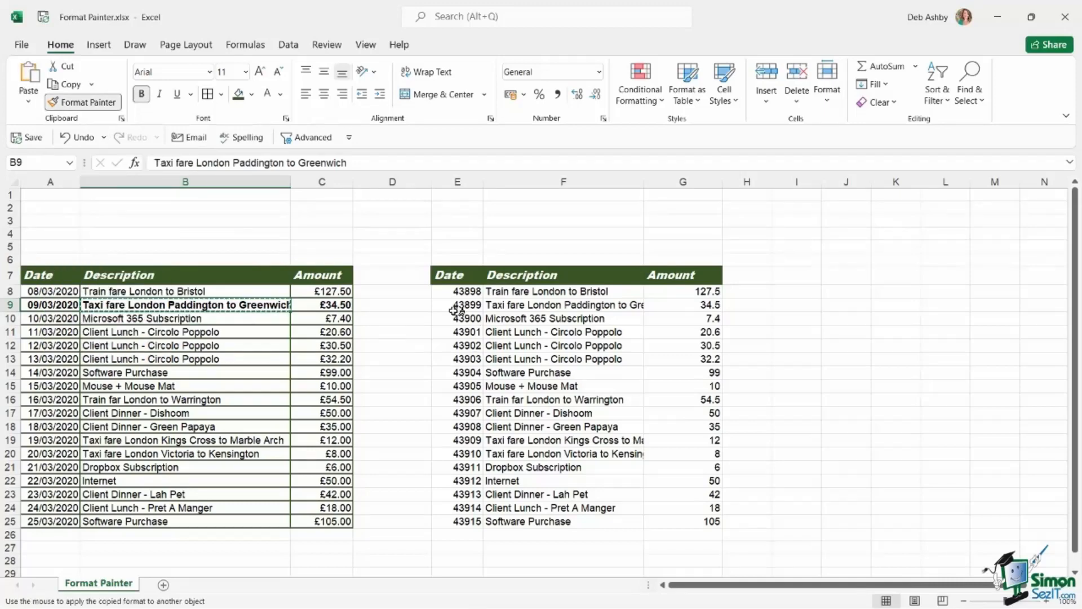
left_click_drag(449, 307, 708, 307)
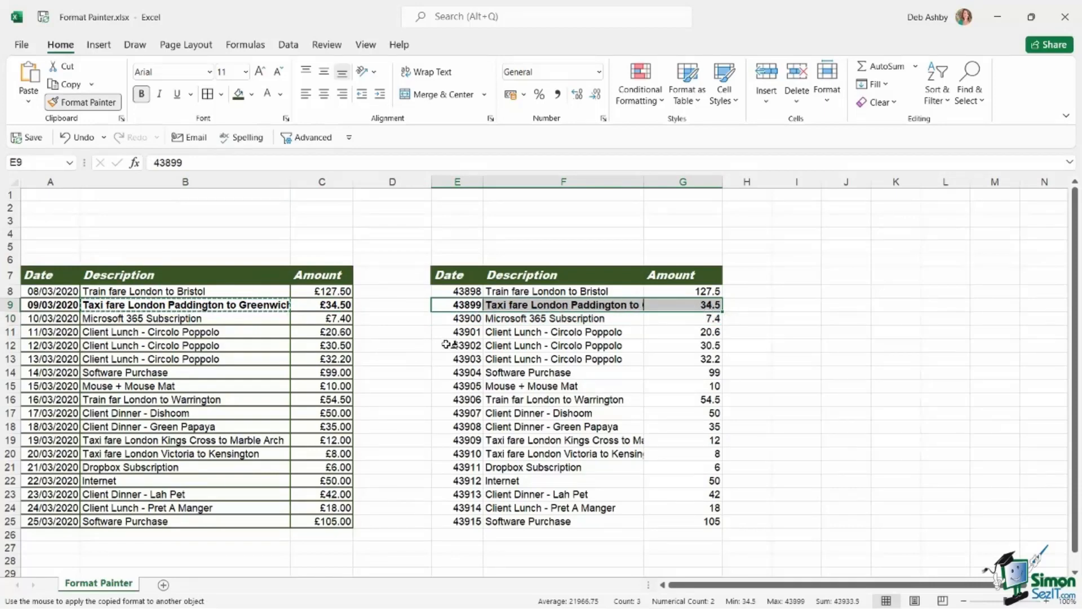
left_click_drag(441, 345, 693, 347)
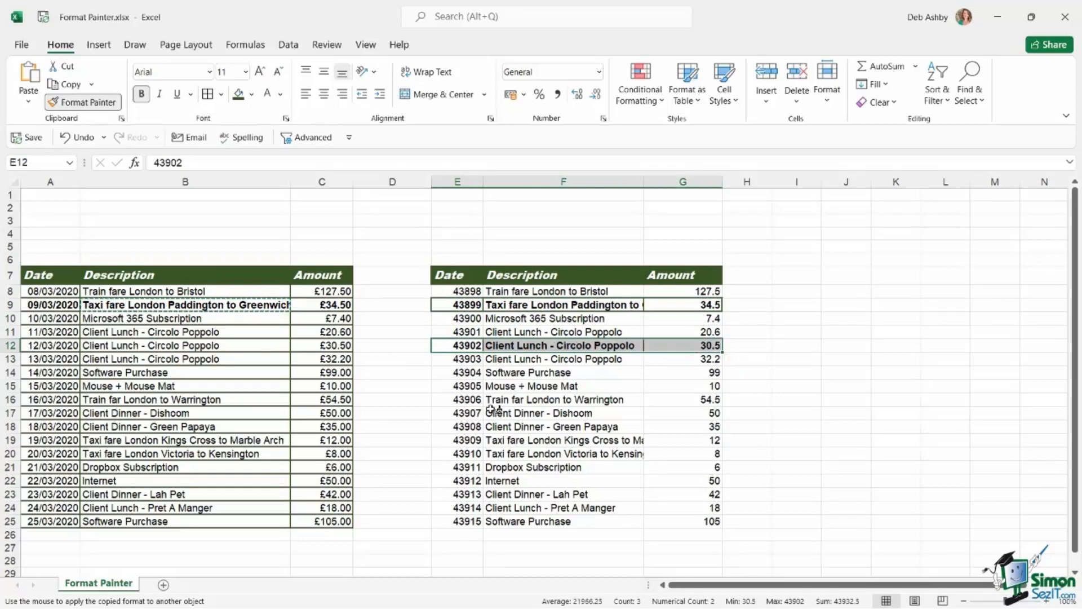
left_click_drag(445, 427, 673, 426)
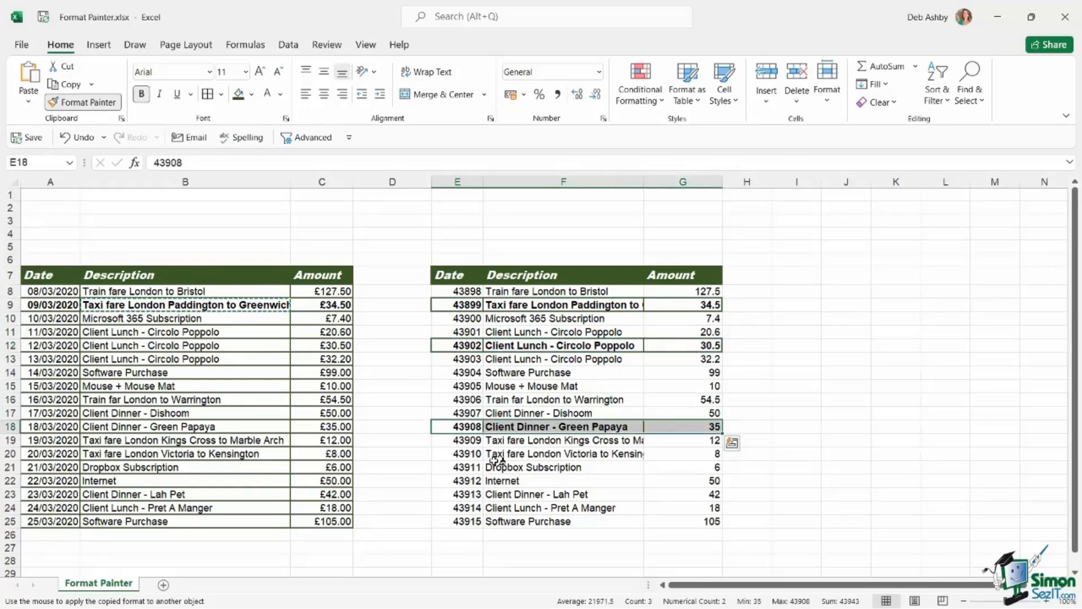
left_click_drag(439, 466, 694, 468)
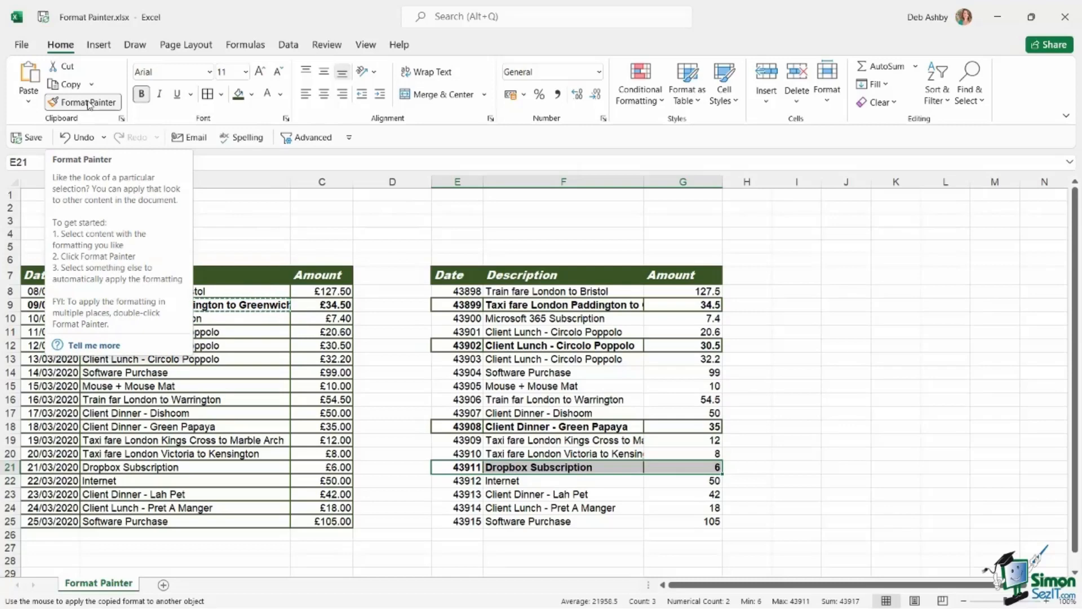
key("Escape")
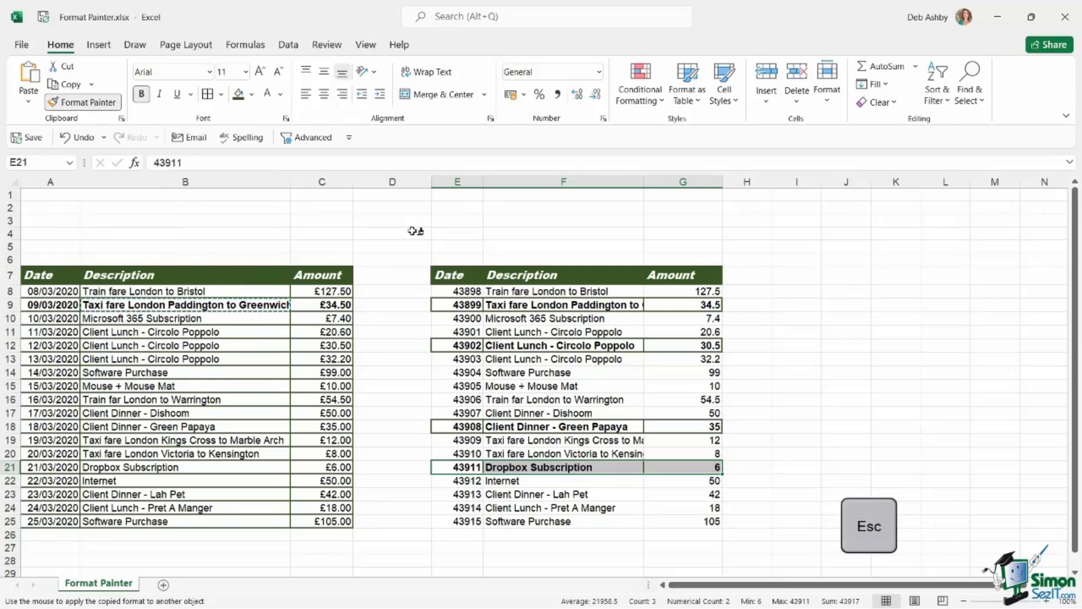
key("Escape")
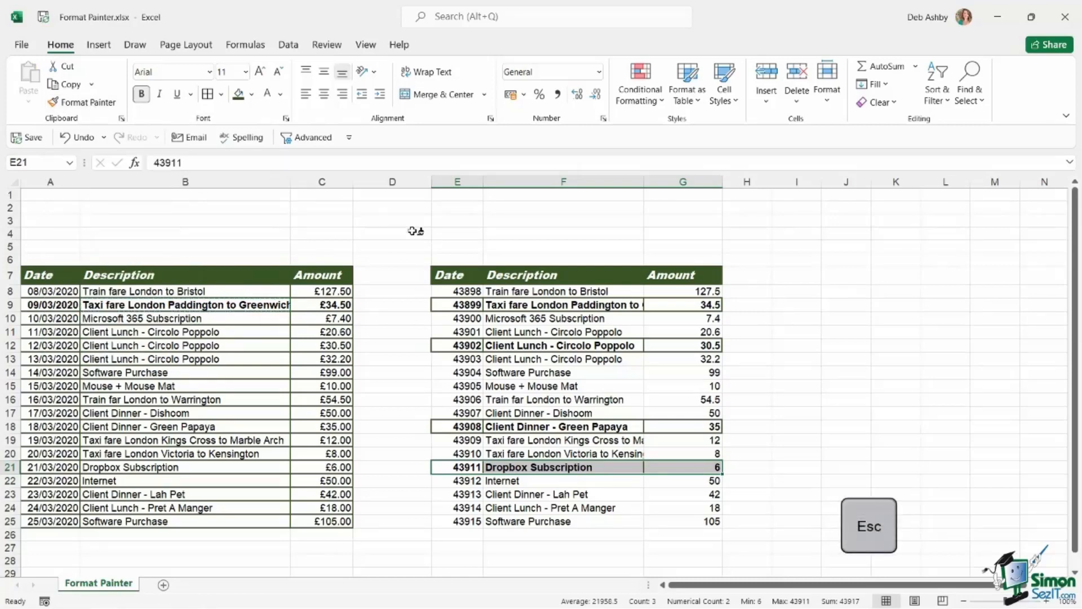
left_click(412, 231)
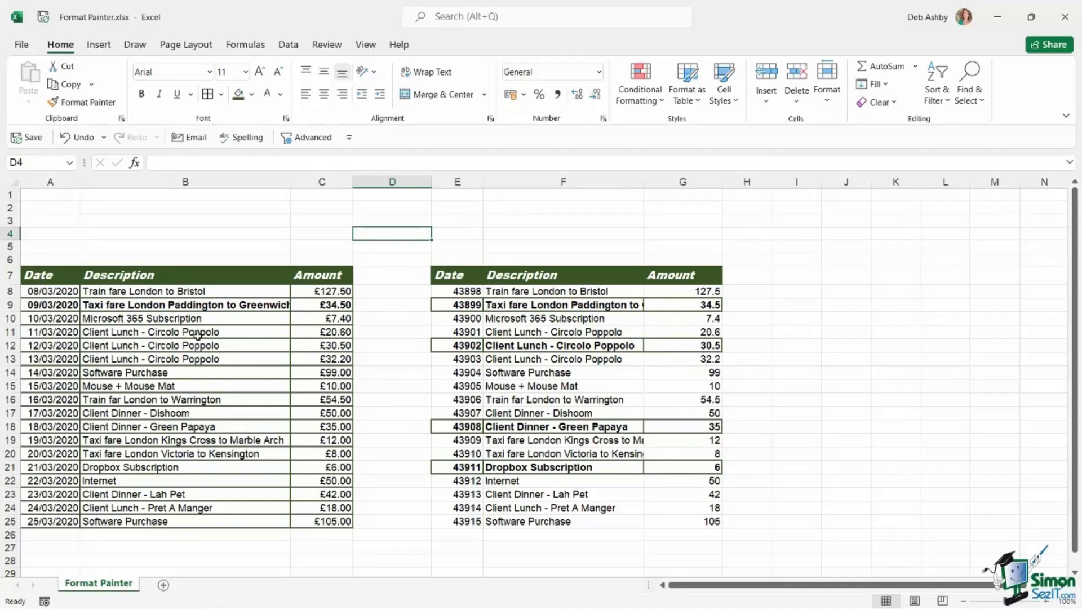
Copy the non-bold, bordered formatting of cell B11 onto the data range E8:G25 with Format Painter.
left_click(107, 332)
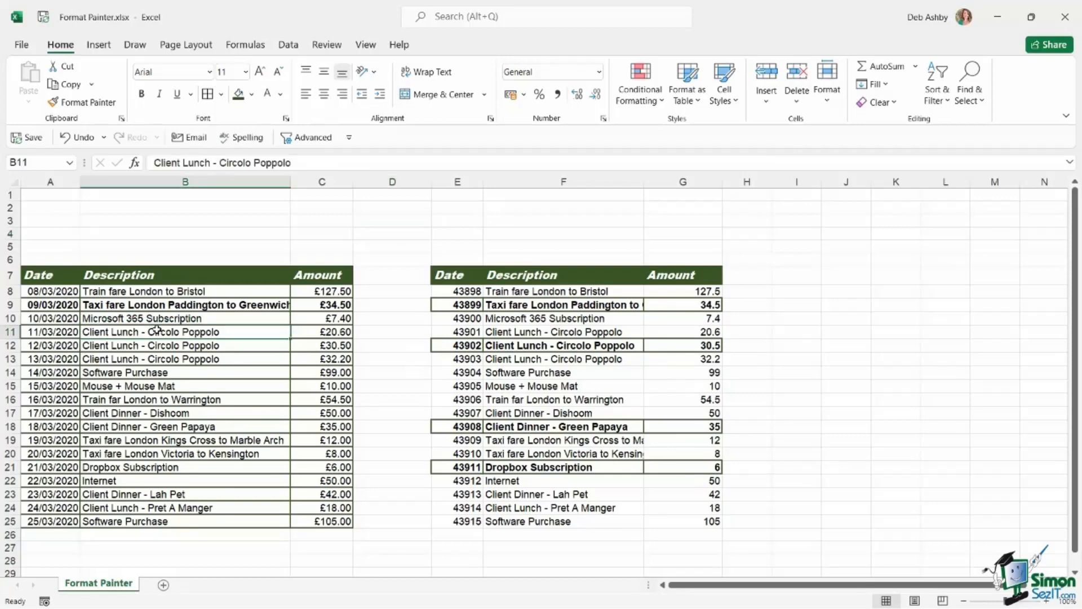
left_click(85, 103)
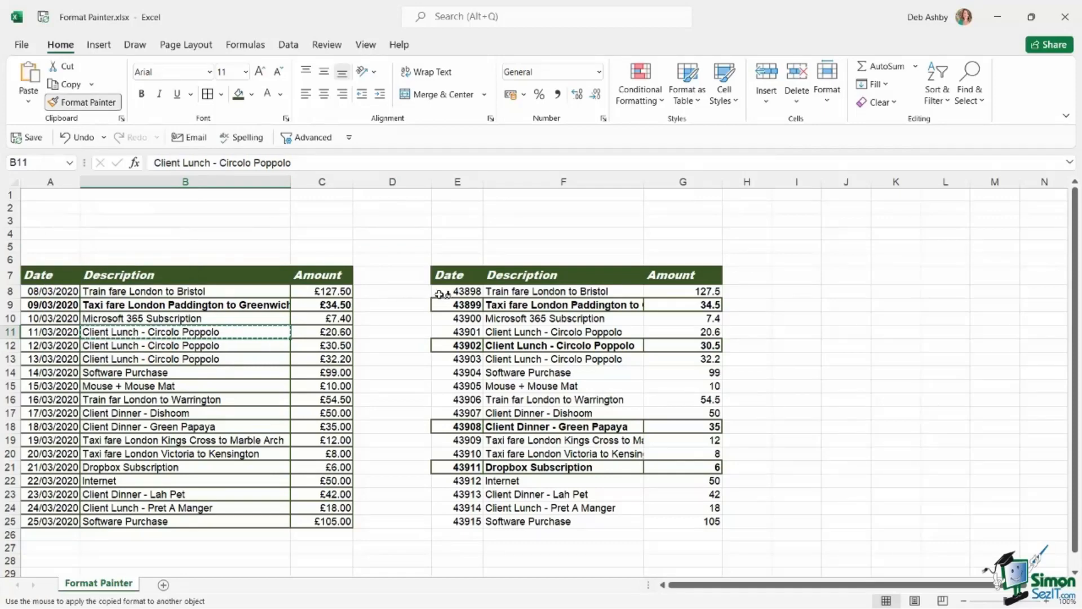
mouse_move(442, 291)
left_mouse_down()
mouse_move(699, 323)
mouse_move(709, 519)
left_mouse_up()
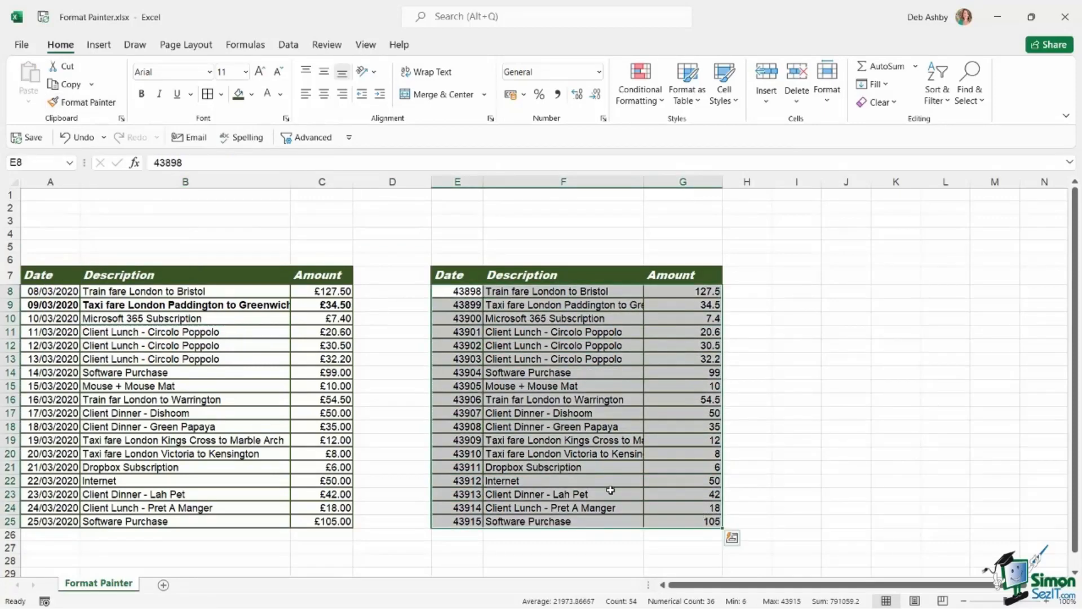
left_click(849, 369)
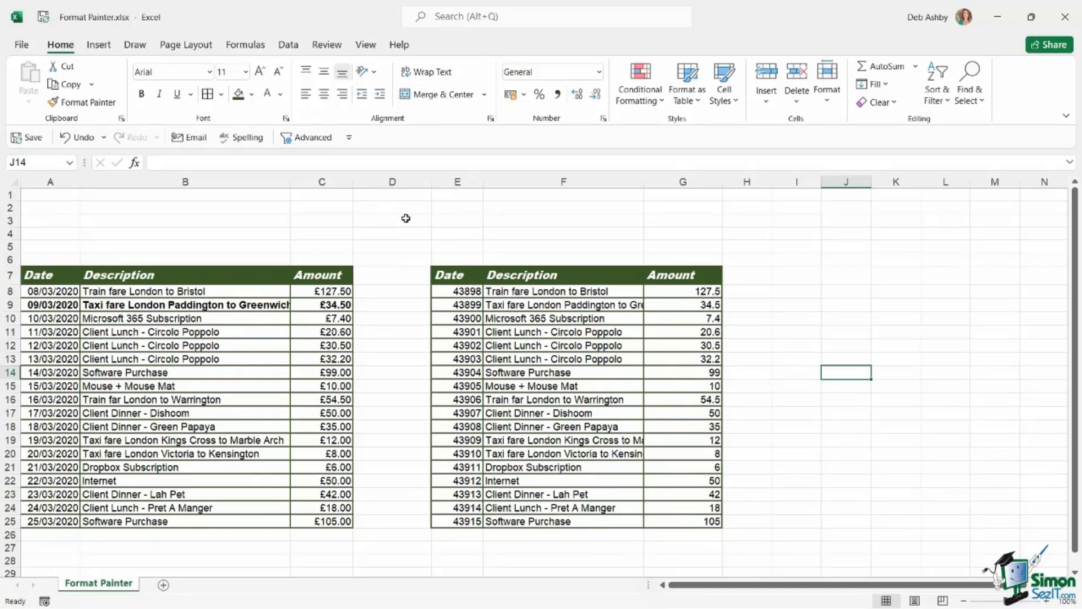
Fill the empty cell C2 with dark orange.
left_click(316, 207)
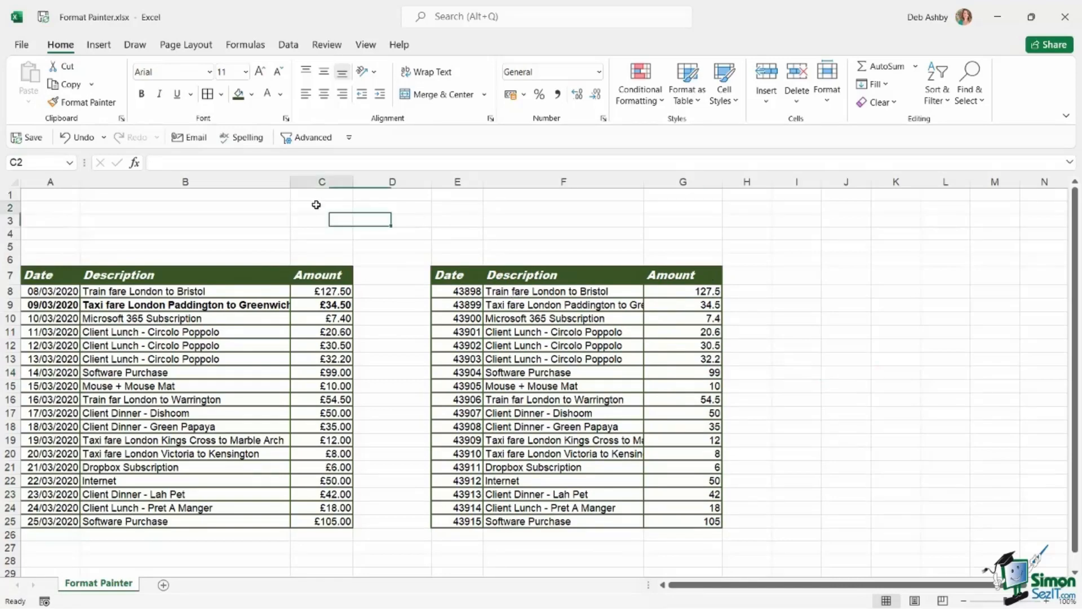
left_click(252, 95)
left_click(293, 180)
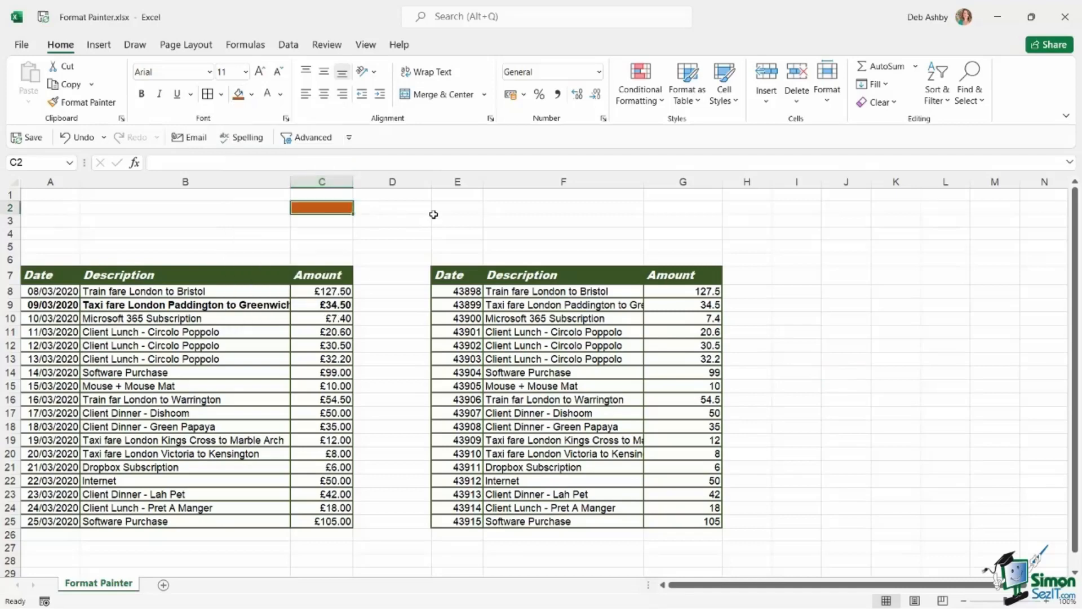
left_click(445, 221)
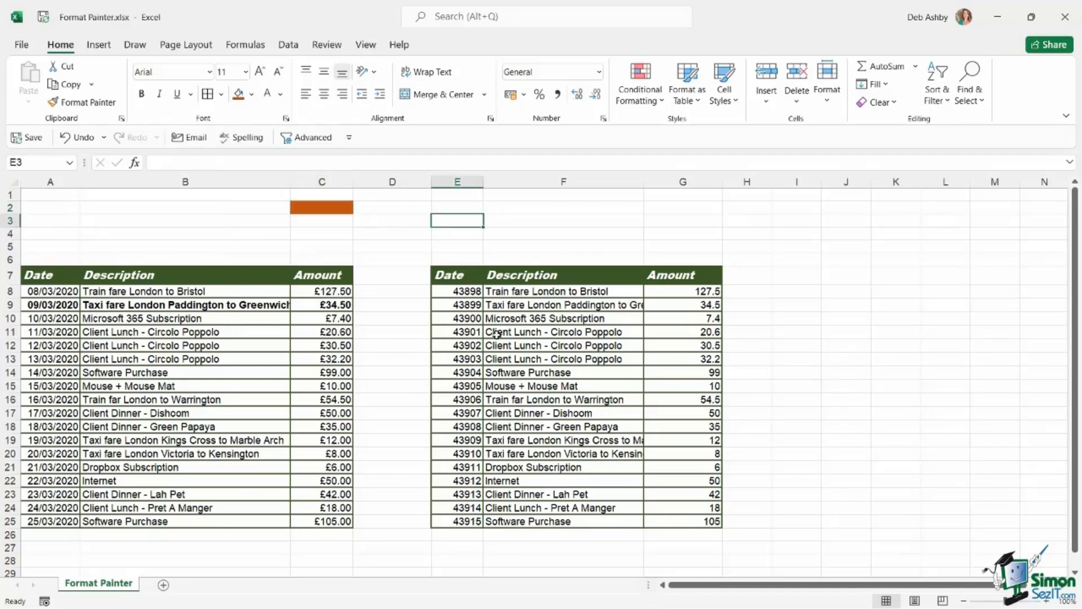
Pick up the orange fill formatting of cell C2 with Format Painter.
left_click(320, 211)
left_click(83, 103)
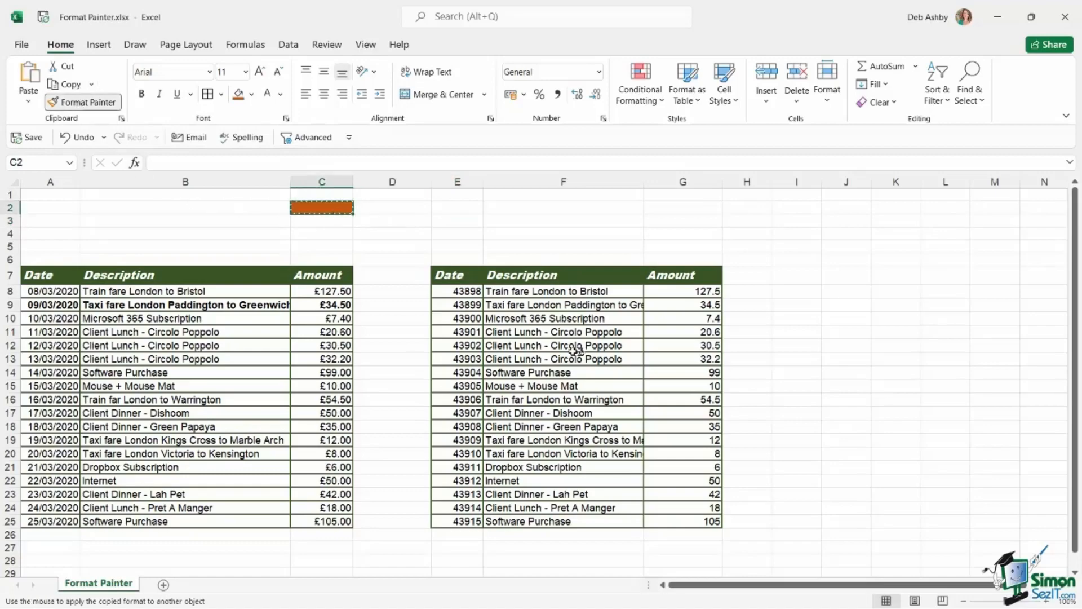